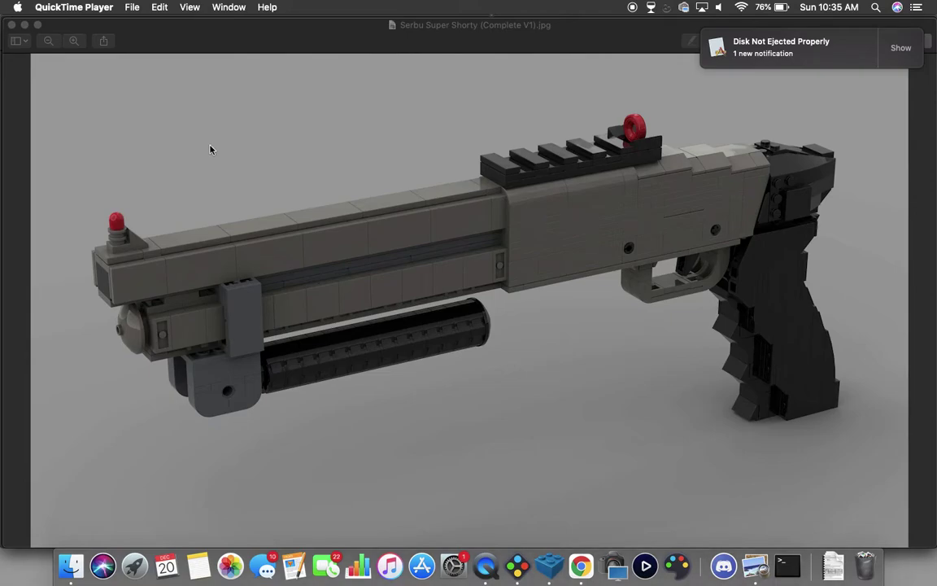
Switch from the QuickTime render to the desktop holding the LEGO Digital Designer model
key(ctrl+Left)
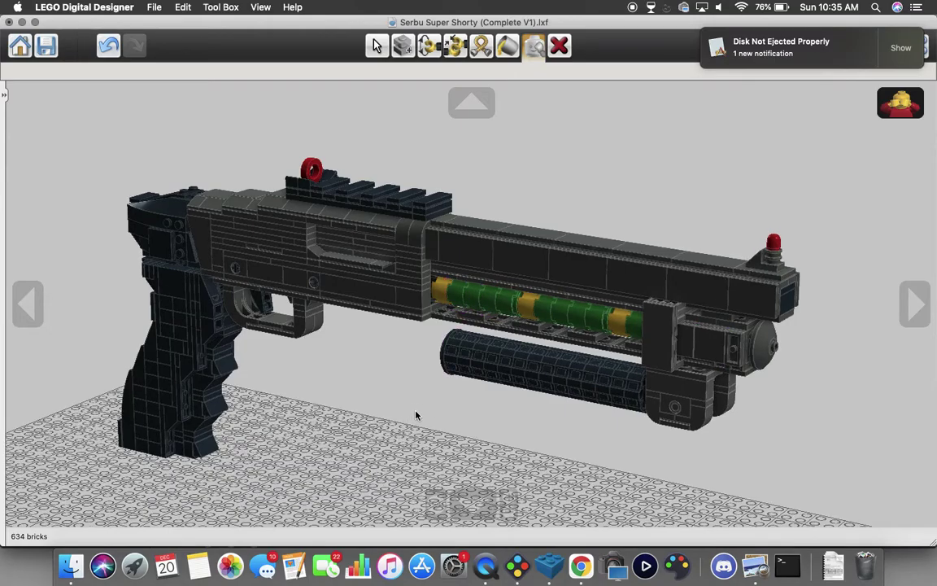
Show all hidden bricks so grey parts cover the green and yellow shell tubes
mouse_move(416, 413)
mouse_down()
mouse_move(498, 410)
mouse_move(544, 393)
mouse_up()
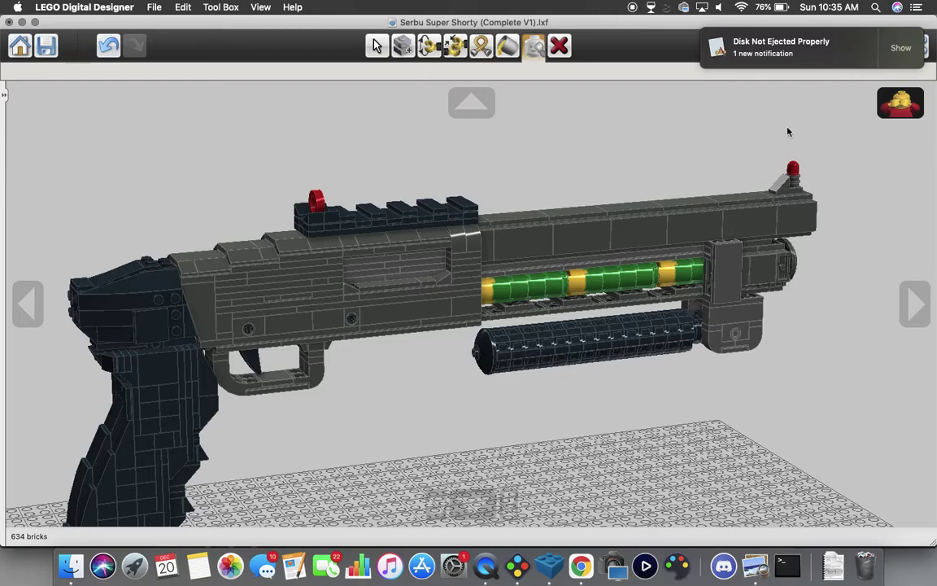
click(900, 108)
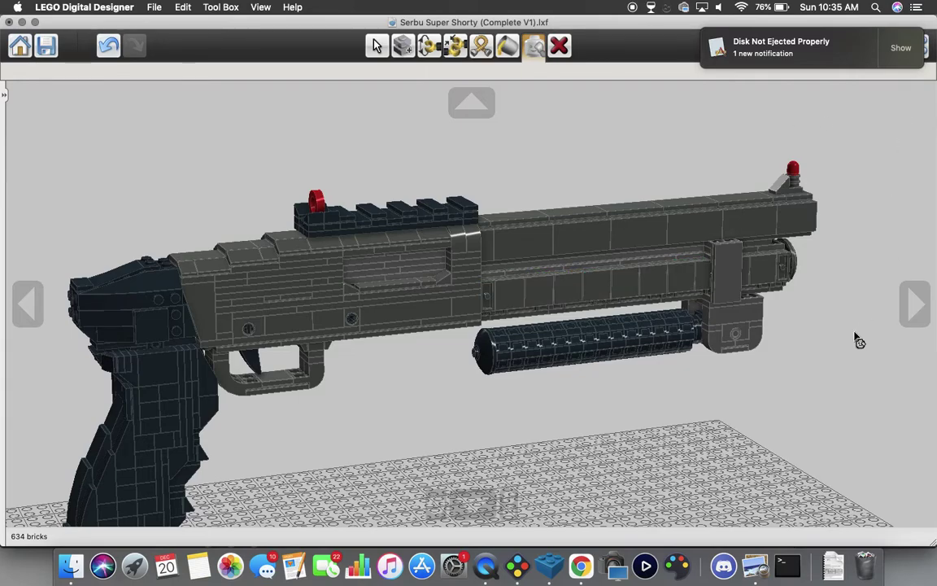
drag(788, 435, 783, 384)
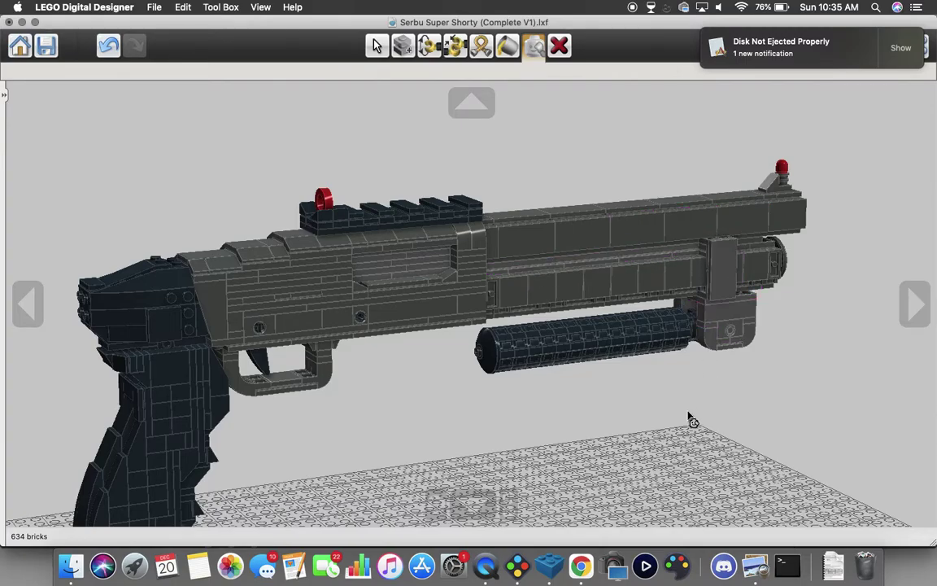
drag(693, 398, 839, 374)
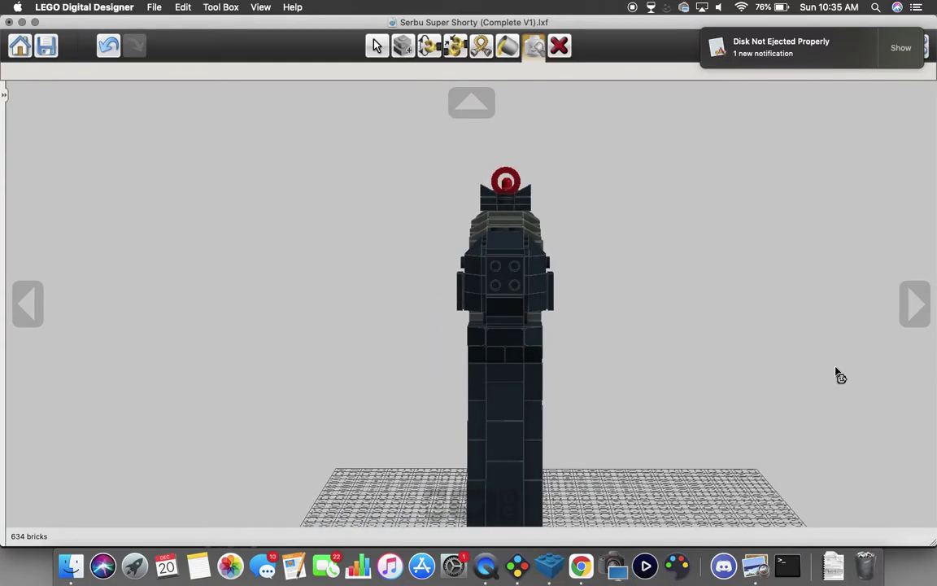
mouse_move(838, 372)
mouse_down()
mouse_move(619, 429)
mouse_move(587, 424)
mouse_up()
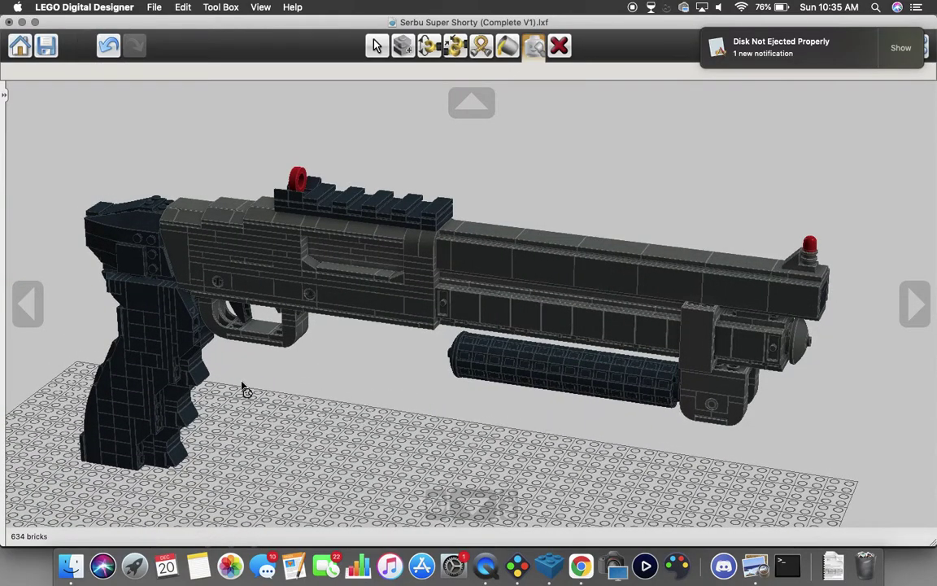
scroll(161, 355, up, 5)
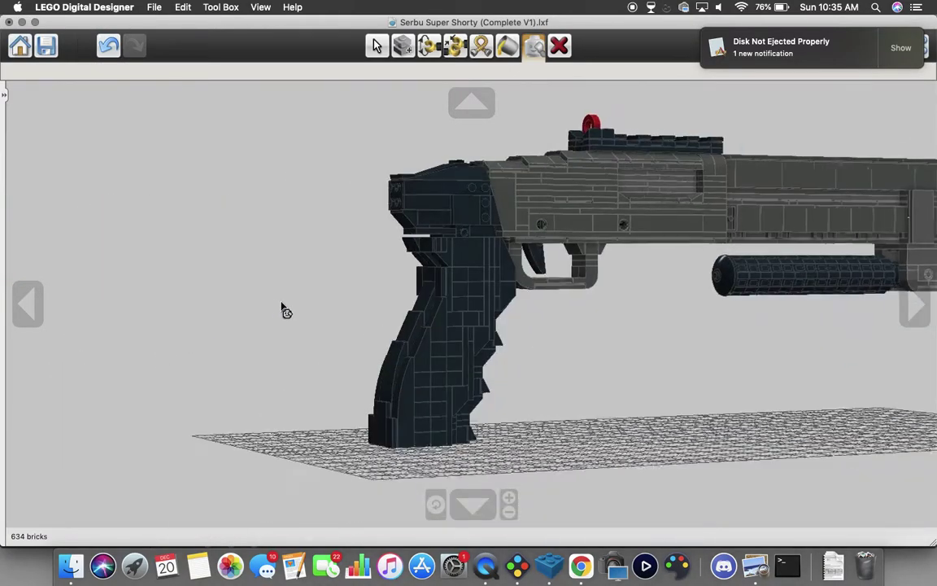
drag(282, 310, 641, 316)
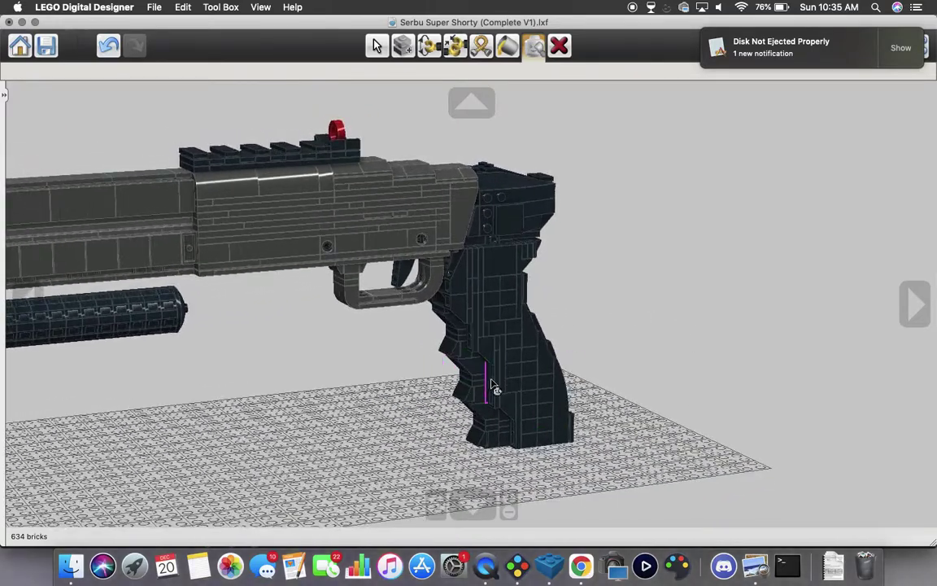
mouse_move(514, 418)
mouse_down()
mouse_move(543, 429)
mouse_move(460, 419)
mouse_up()
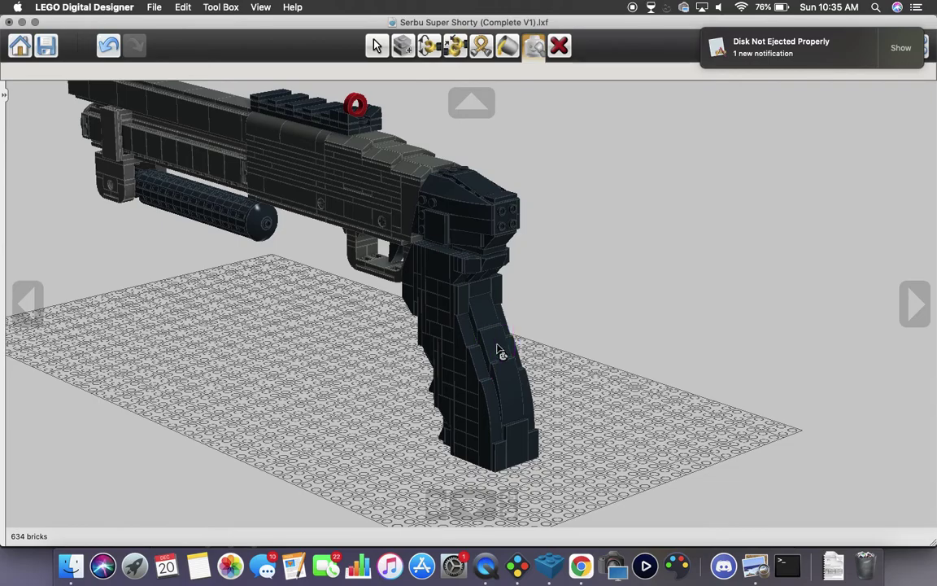
mouse_move(502, 360)
mouse_down()
mouse_move(725, 391)
mouse_move(767, 380)
mouse_move(711, 410)
mouse_up()
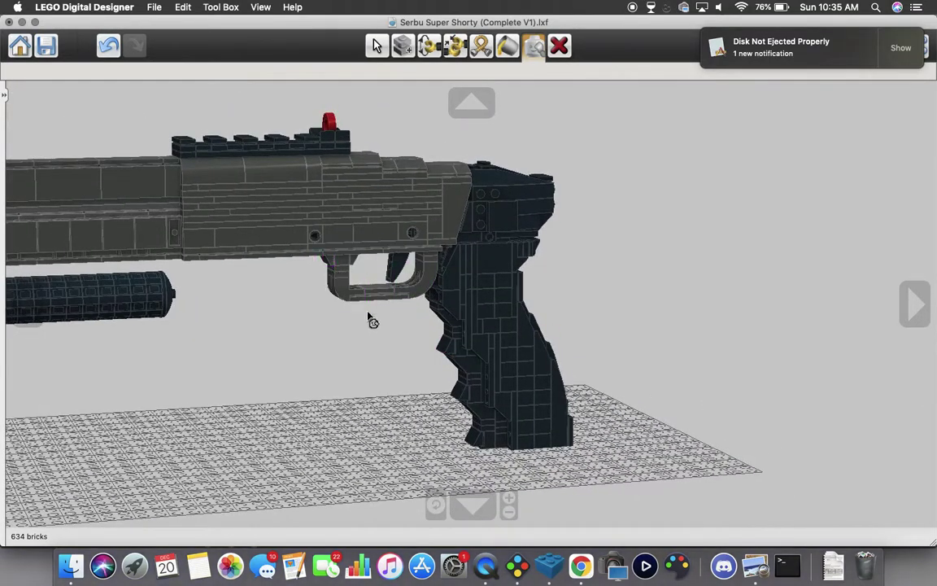
mouse_move(409, 319)
mouse_down()
mouse_move(259, 276)
mouse_move(245, 260)
mouse_move(237, 154)
mouse_move(548, 449)
mouse_up()
scroll(548, 447, up, 10)
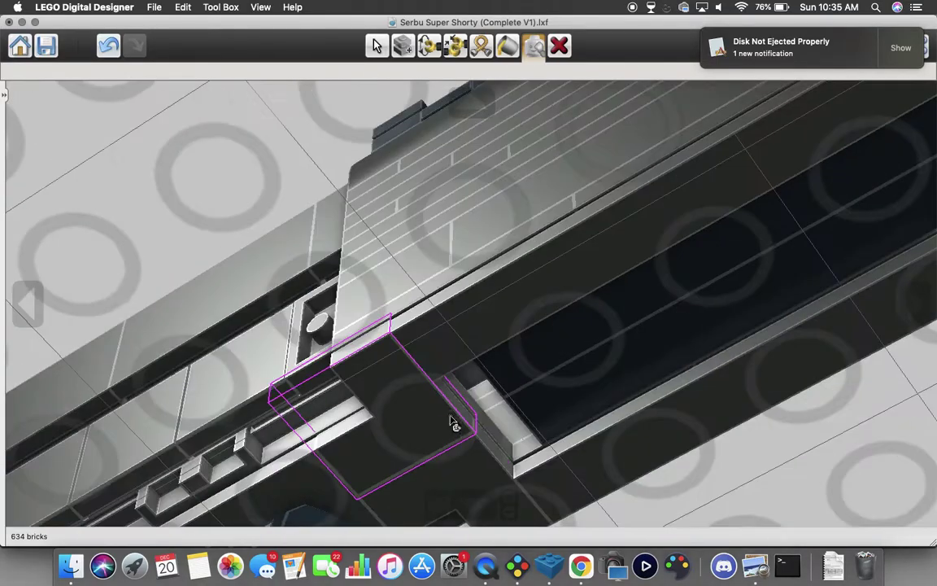
mouse_move(446, 426)
mouse_down()
mouse_move(410, 439)
mouse_move(472, 398)
mouse_move(579, 388)
mouse_up()
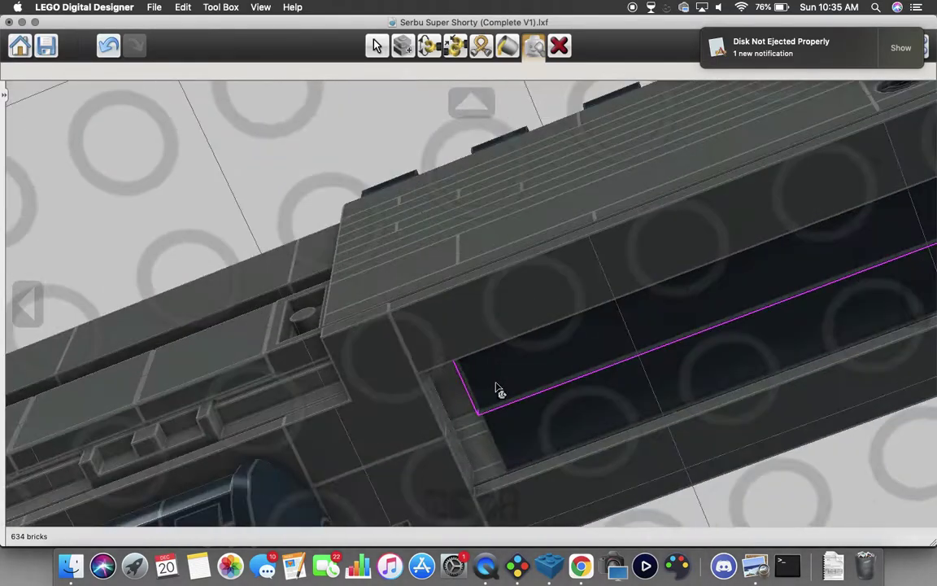
scroll(579, 388, down, 10)
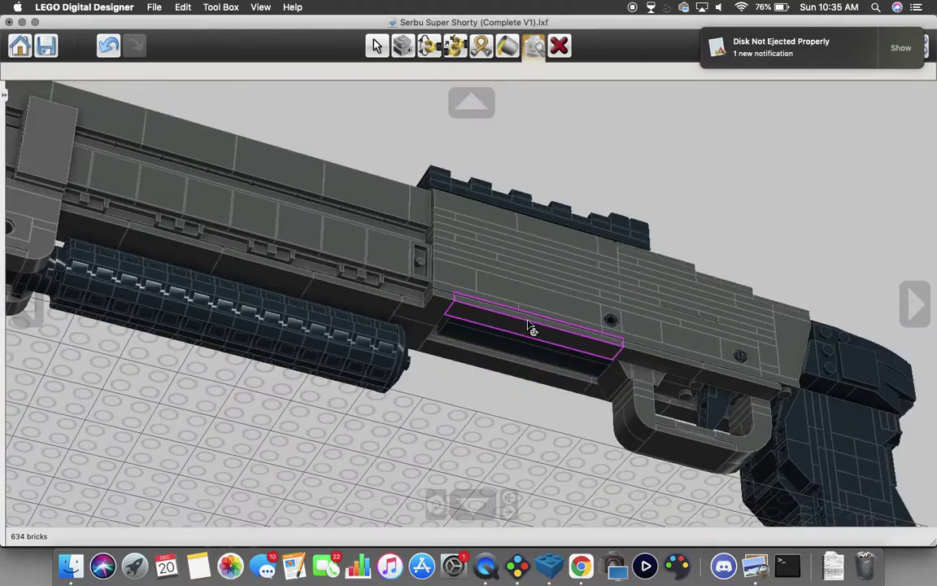
mouse_move(527, 325)
mouse_down()
mouse_move(540, 464)
mouse_move(462, 117)
mouse_up()
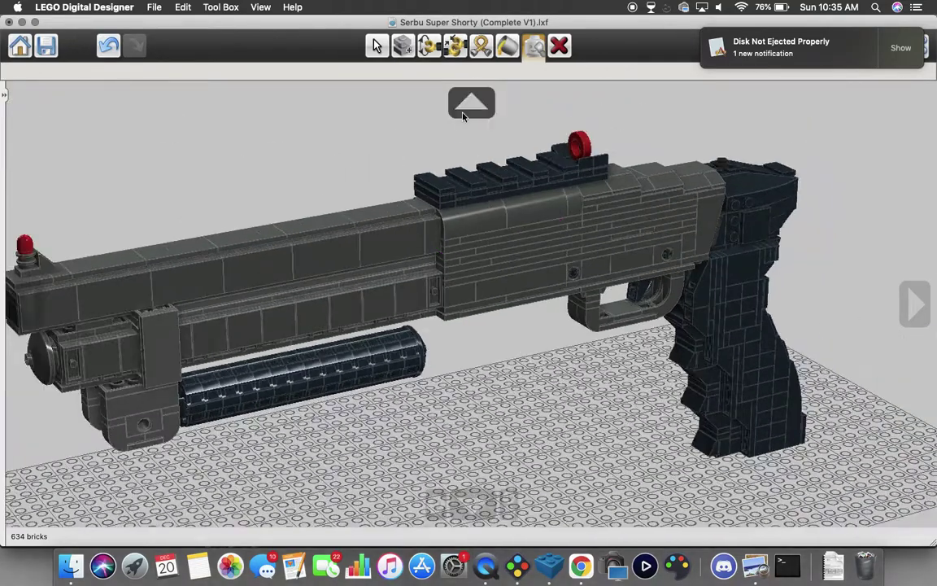
mouse_move(464, 192)
mouse_down()
mouse_move(497, 113)
mouse_move(505, 187)
mouse_move(387, 159)
mouse_up()
scroll(233, 414, up, 5)
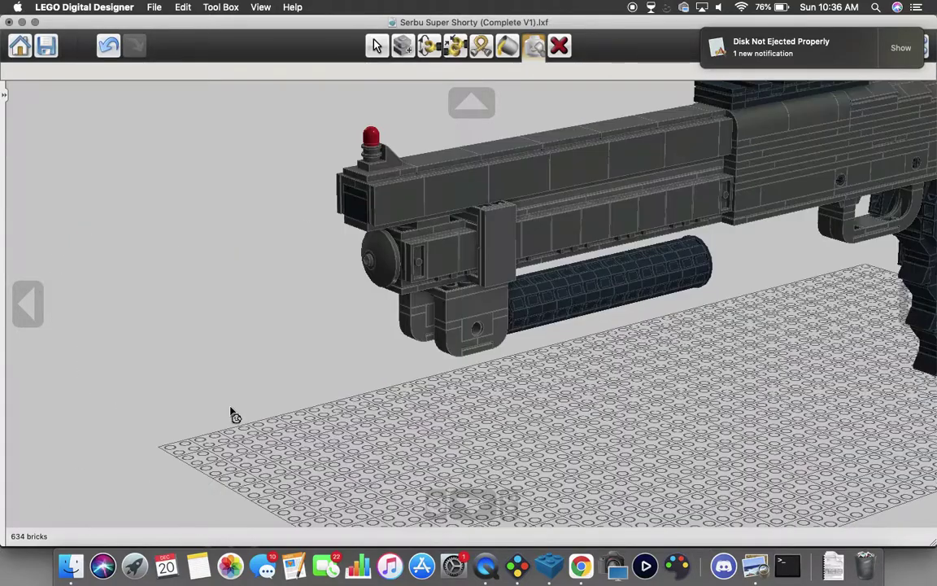
With the Hinge tool, swing the silencer down to -90° as a vertical foregrip
click(429, 46)
scroll(560, 305, down, 3)
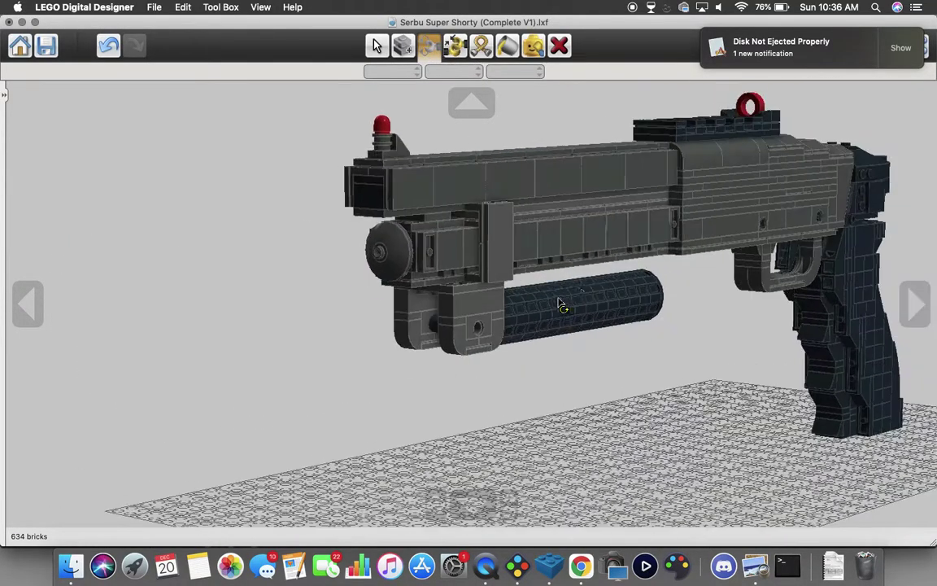
mouse_move(560, 305)
mouse_down()
mouse_move(455, 309)
mouse_move(407, 431)
mouse_up()
click(468, 330)
drag(383, 303, 384, 262)
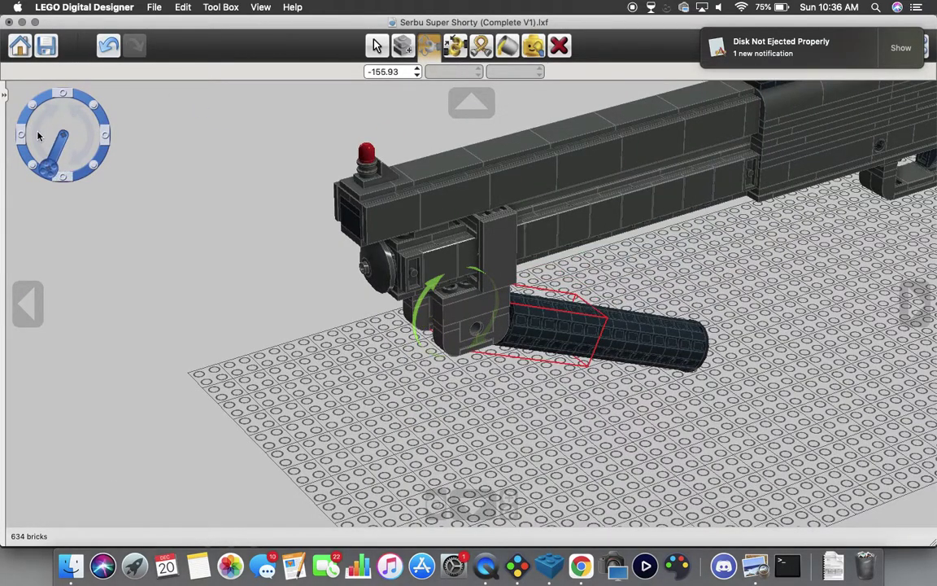
scroll(260, 311, down, 5)
click(356, 316)
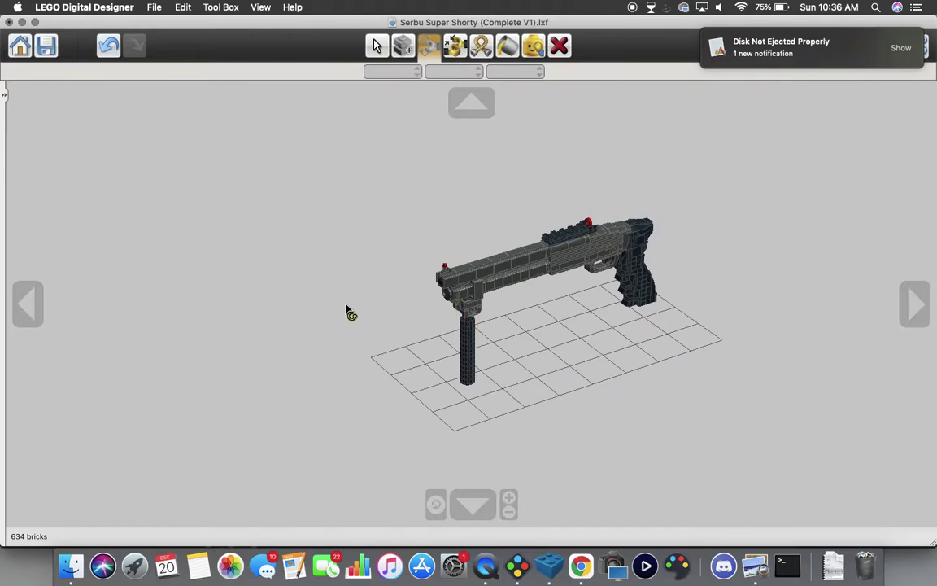
mouse_move(353, 311)
mouse_down()
mouse_move(305, 263)
mouse_move(278, 260)
mouse_move(288, 244)
mouse_move(394, 264)
mouse_move(539, 472)
mouse_up()
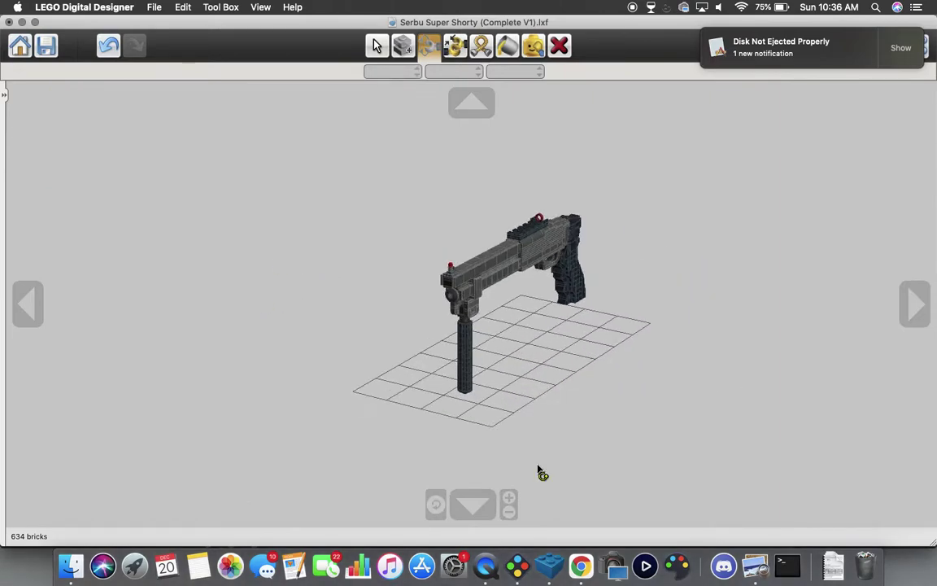
Undo the silencer swing, return to Single Selection, and turn the gun barrel-right
click(101, 51)
drag(639, 374, 523, 346)
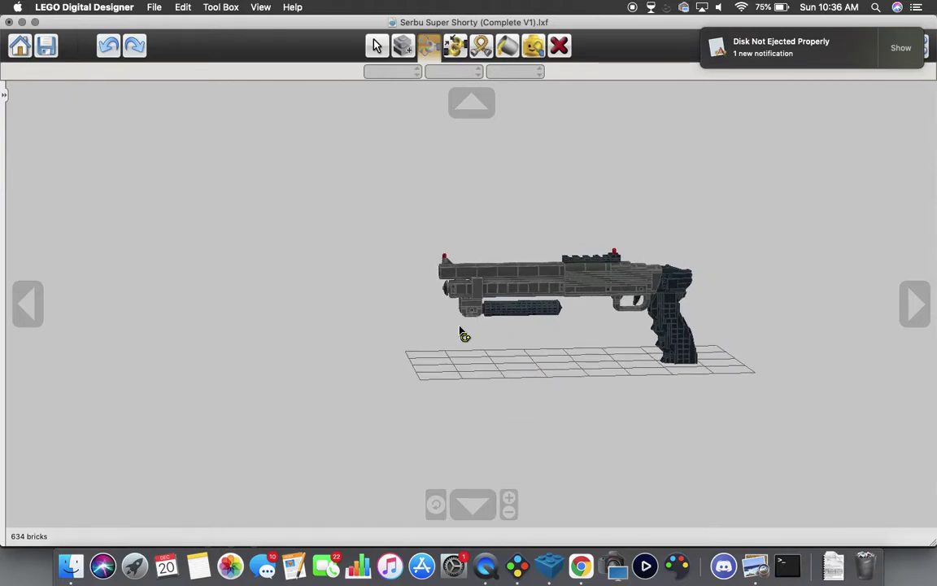
click(376, 51)
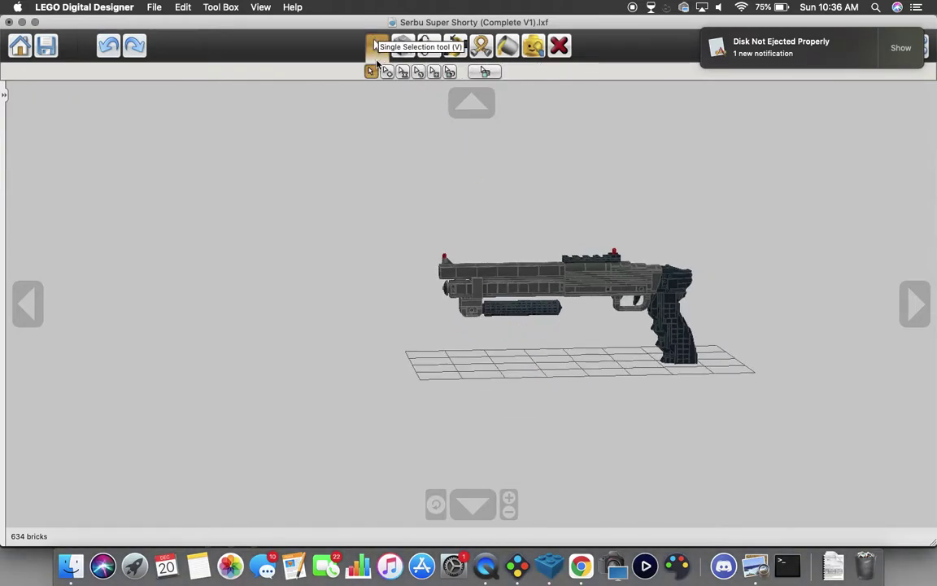
drag(393, 292, 407, 275)
scroll(392, 452, up, 5)
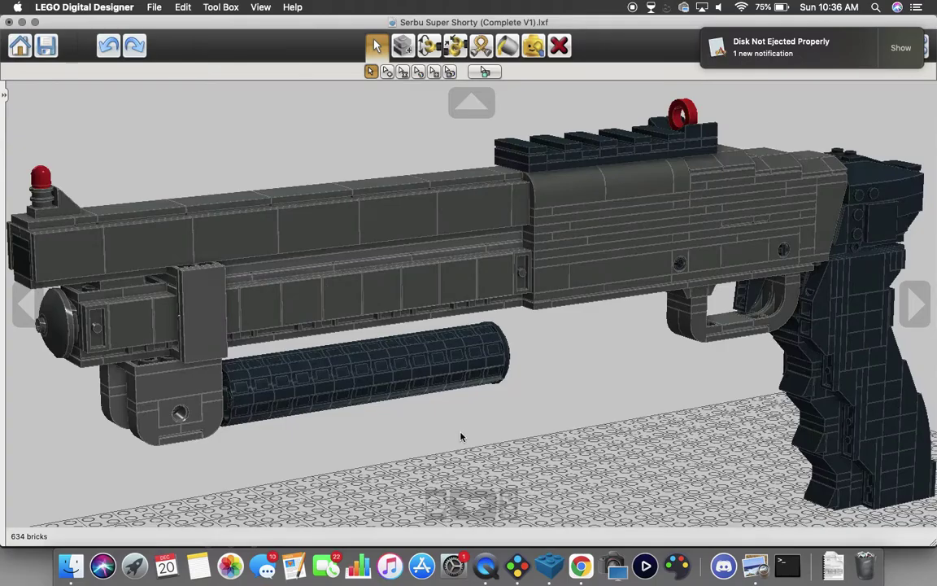
scroll(463, 433, down, 5)
drag(806, 369, 314, 362)
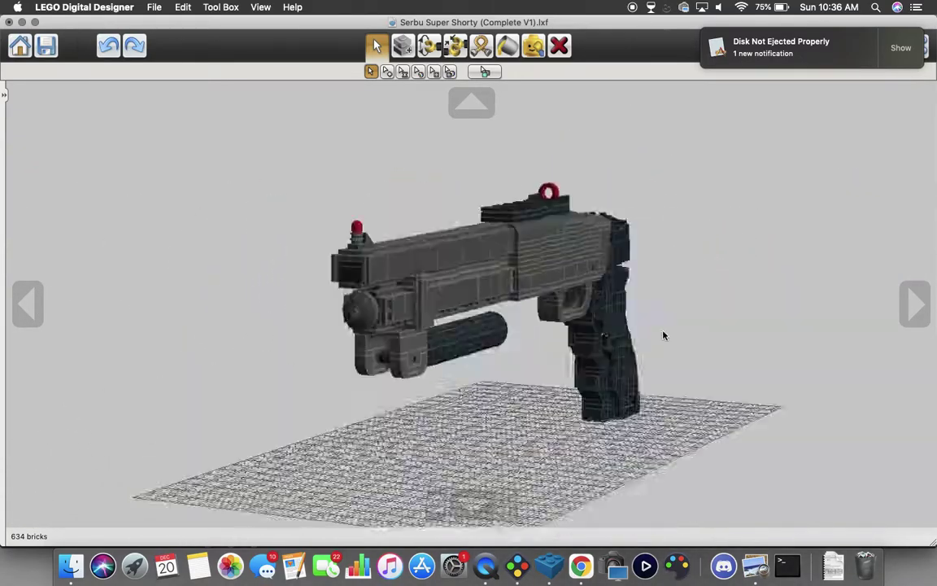
mouse_move(623, 333)
mouse_down()
mouse_move(561, 331)
mouse_move(588, 356)
mouse_move(525, 418)
mouse_move(707, 401)
mouse_move(887, 402)
mouse_move(691, 424)
mouse_move(393, 424)
mouse_move(407, 410)
mouse_move(858, 410)
mouse_move(854, 429)
mouse_move(816, 433)
mouse_move(778, 378)
mouse_move(416, 414)
mouse_move(158, 389)
mouse_up()
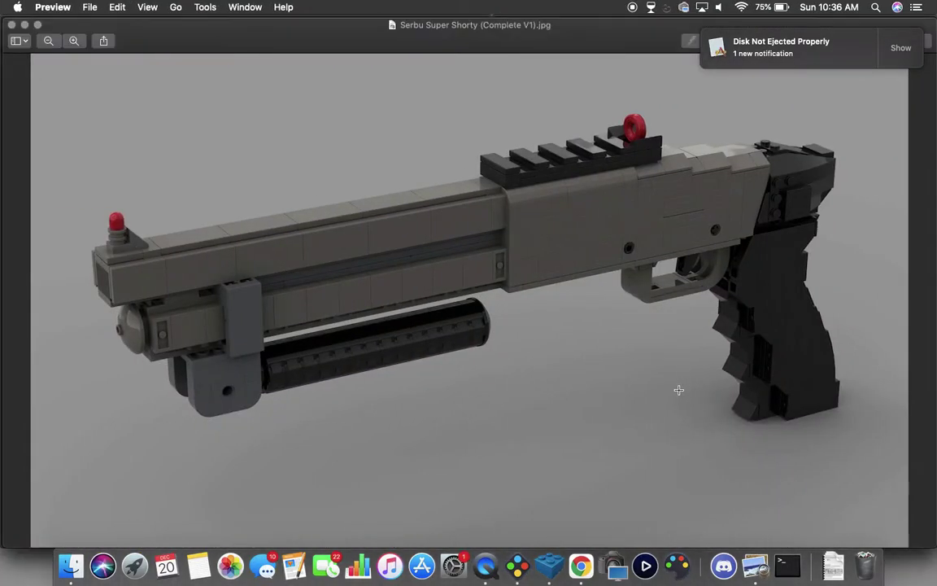